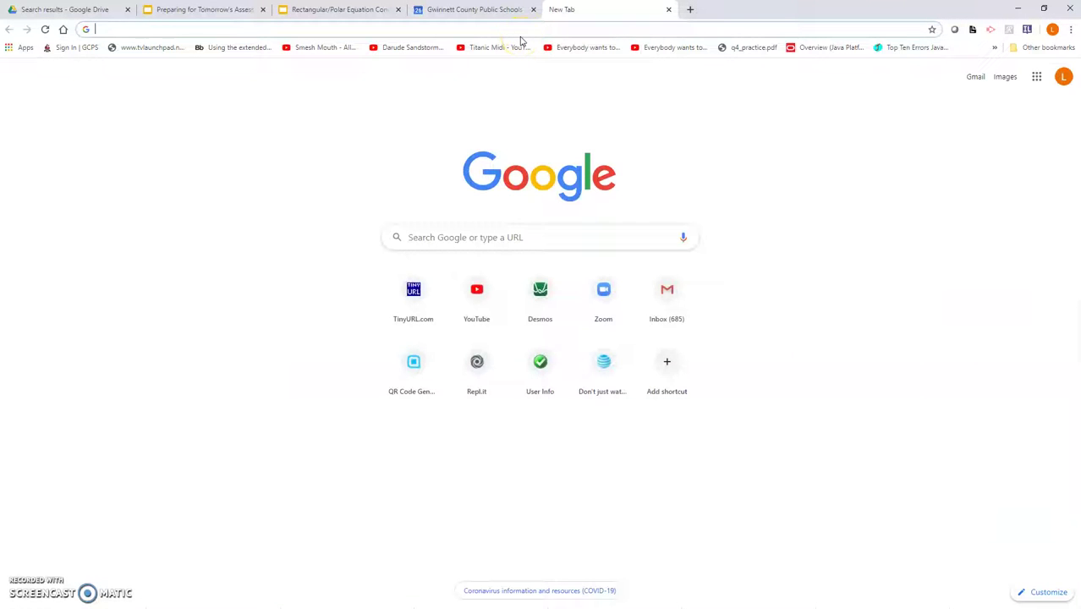
Step: Browse to zoom.us and choose Host a Meeting > With Video On
text(www)
text(zoom.us)
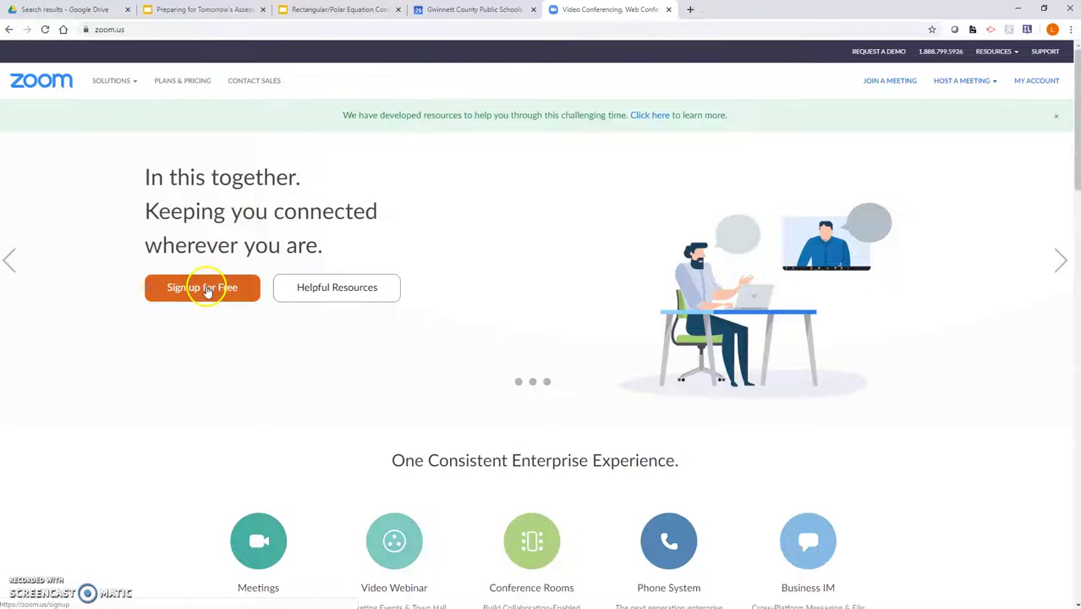
click(176, 398)
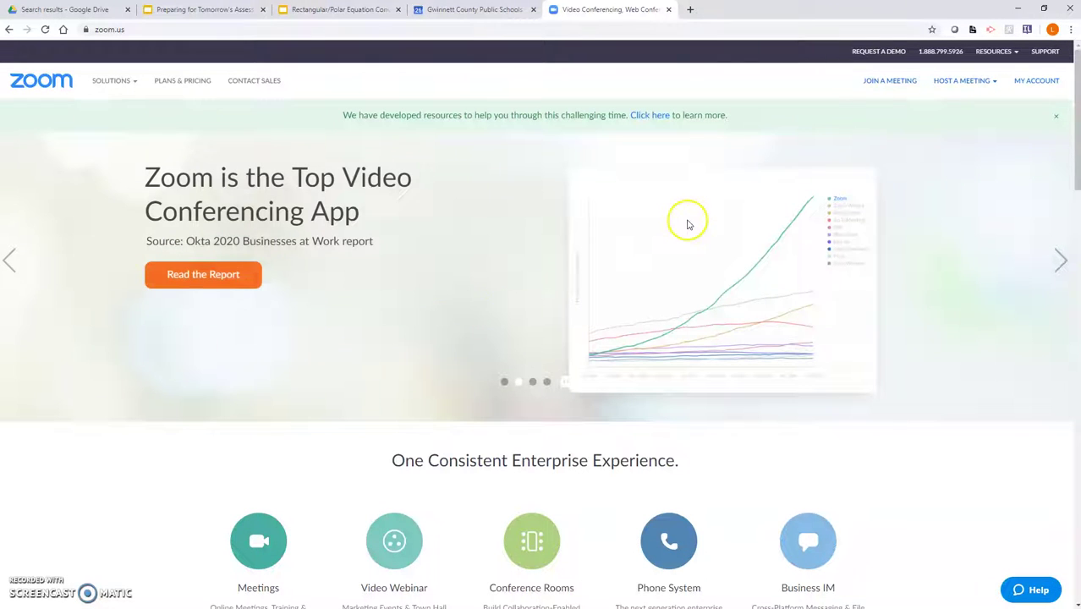
click(981, 80)
click(953, 104)
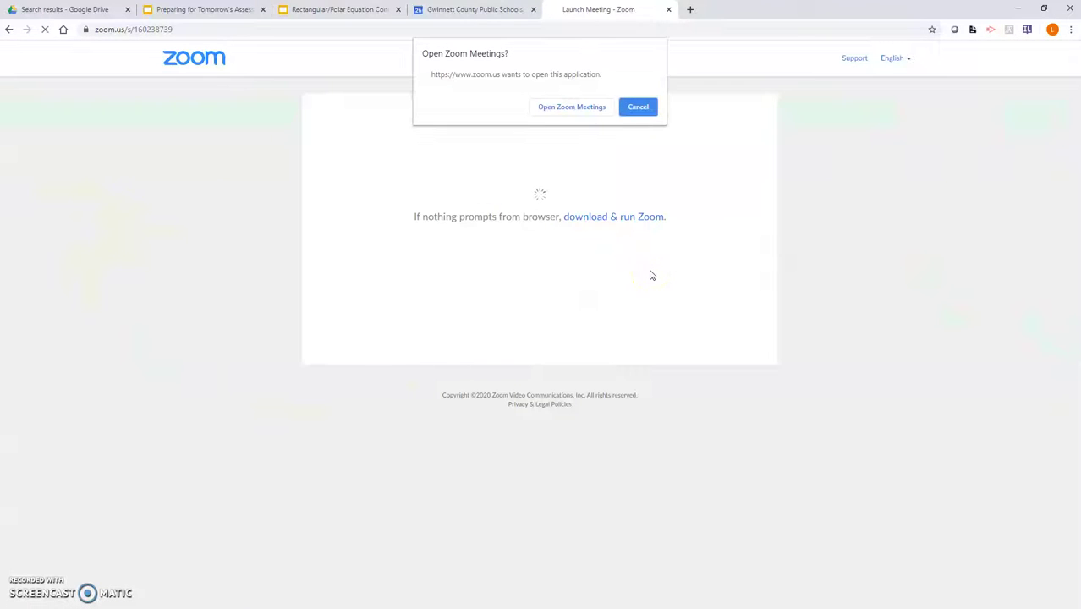
Step: Launch Zoom Meetings from the browser, maximise the meeting window and join with computer audio
click(578, 111)
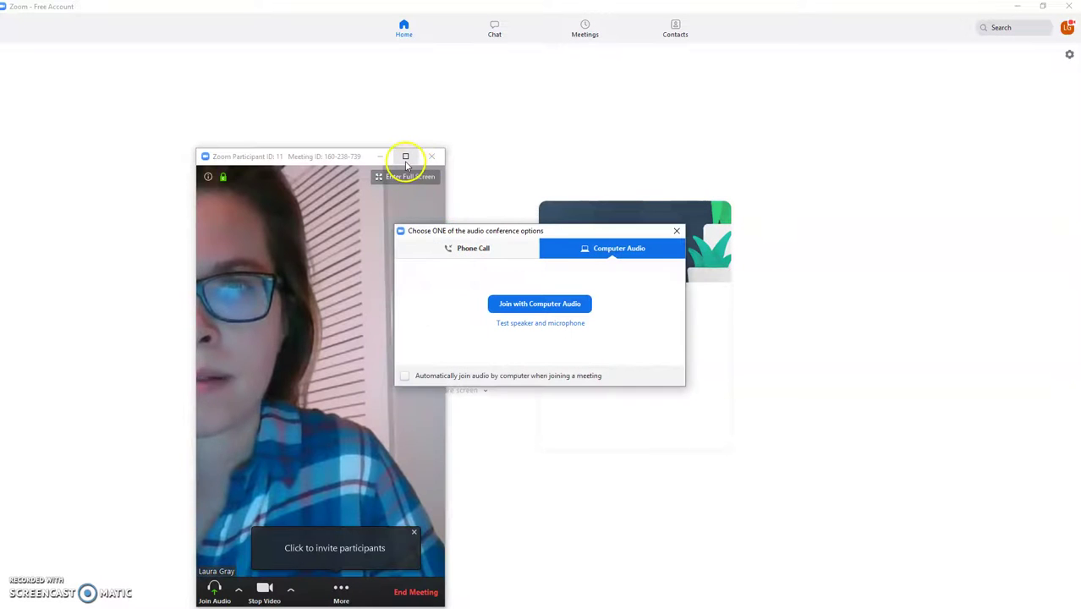
click(405, 154)
click(525, 304)
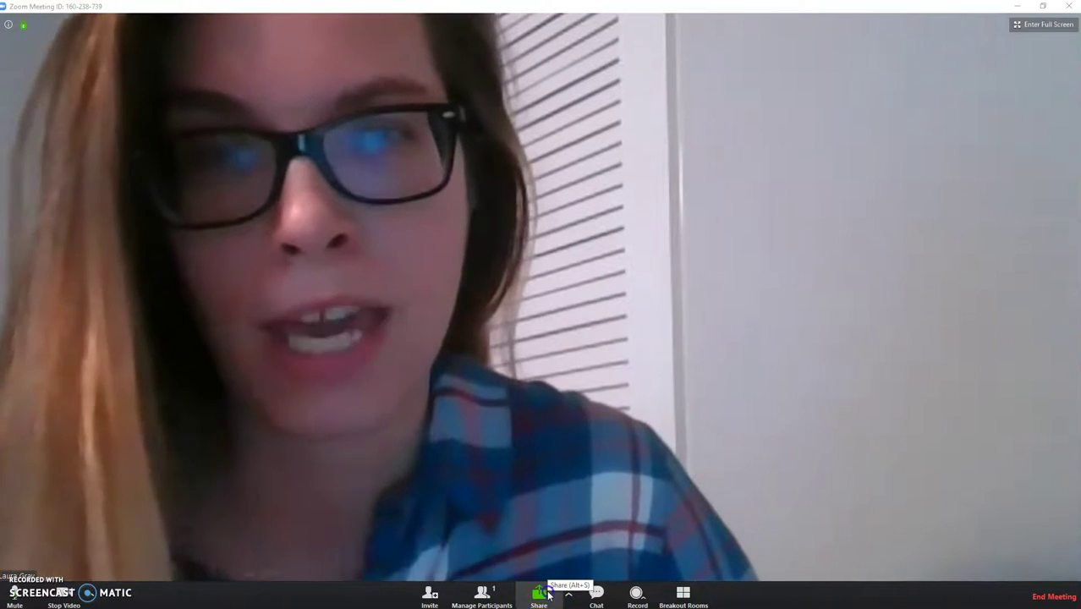
Step: Share the entire Screen with the meeting participants
click(549, 596)
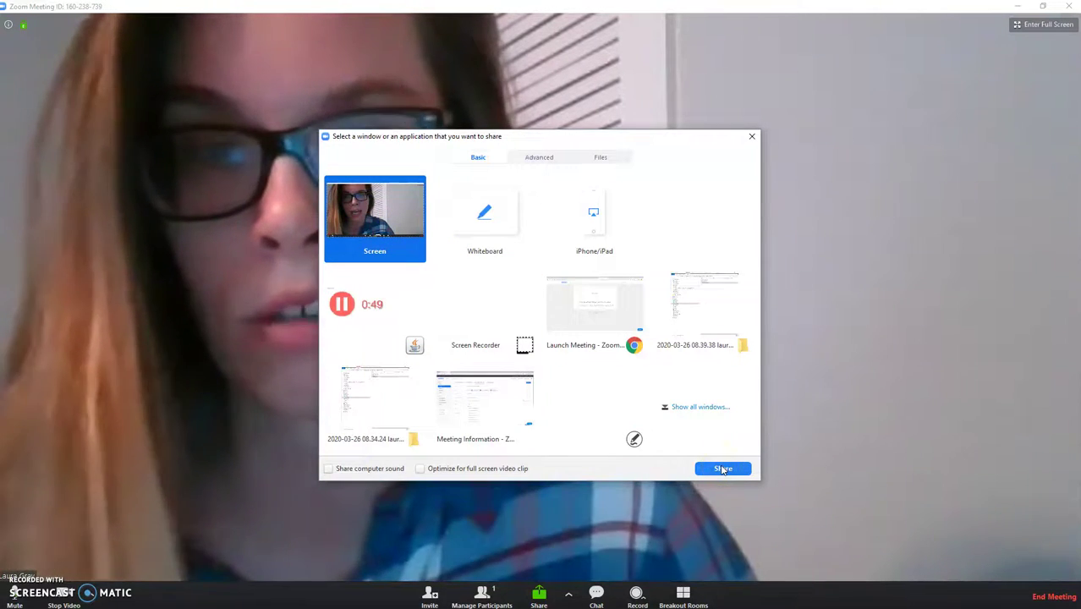
click(723, 470)
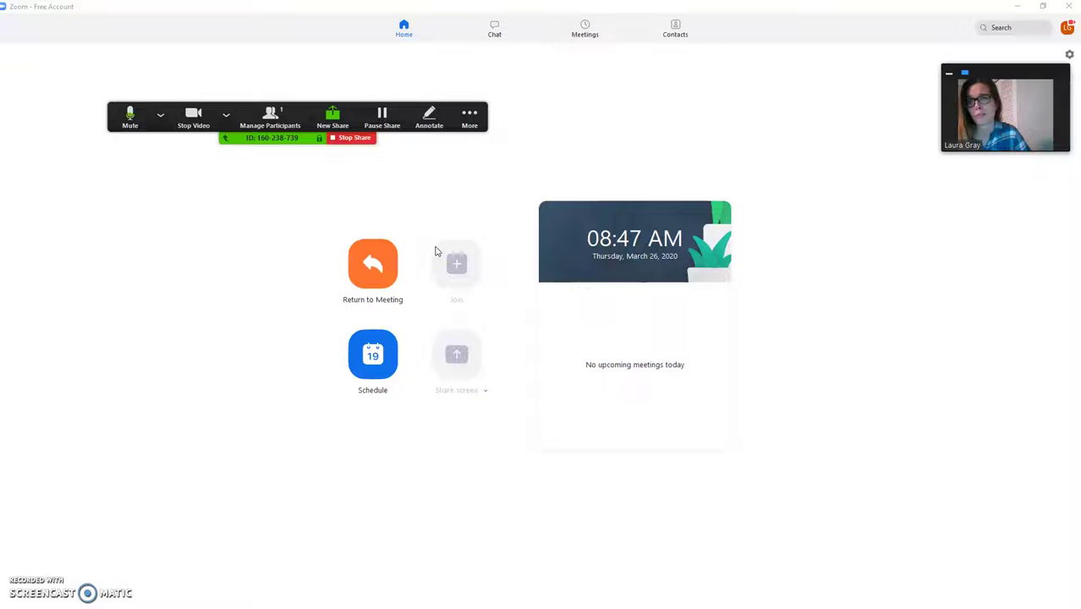
Step: Move the meeting controls to the top centre and choose Record on this Computer
click(468, 116)
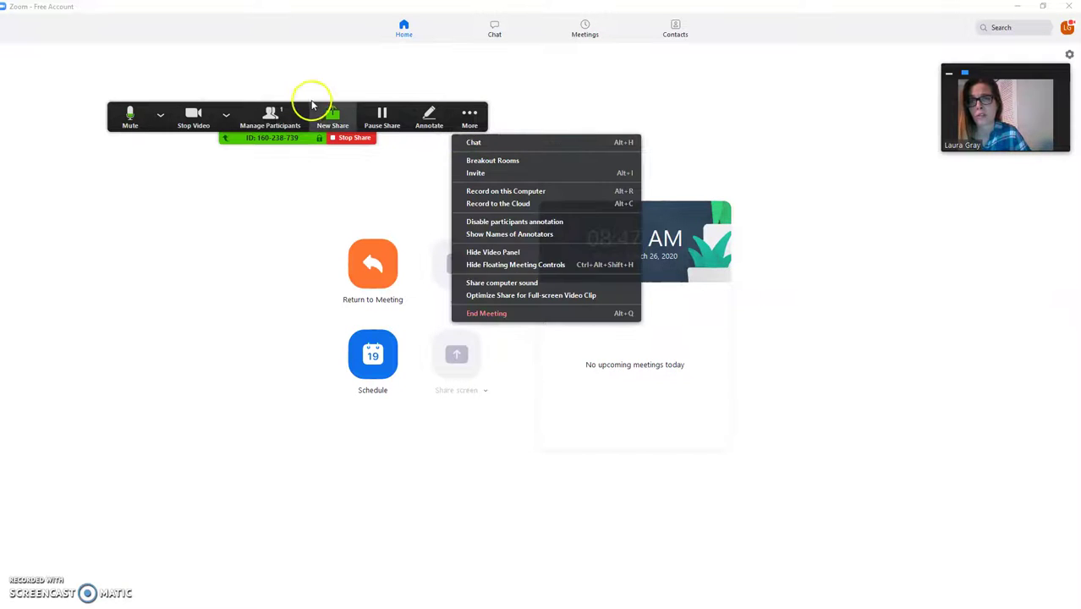
mouse_move(312, 105)
mouse_down()
mouse_move(453, 12)
mouse_move(440, 25)
mouse_up()
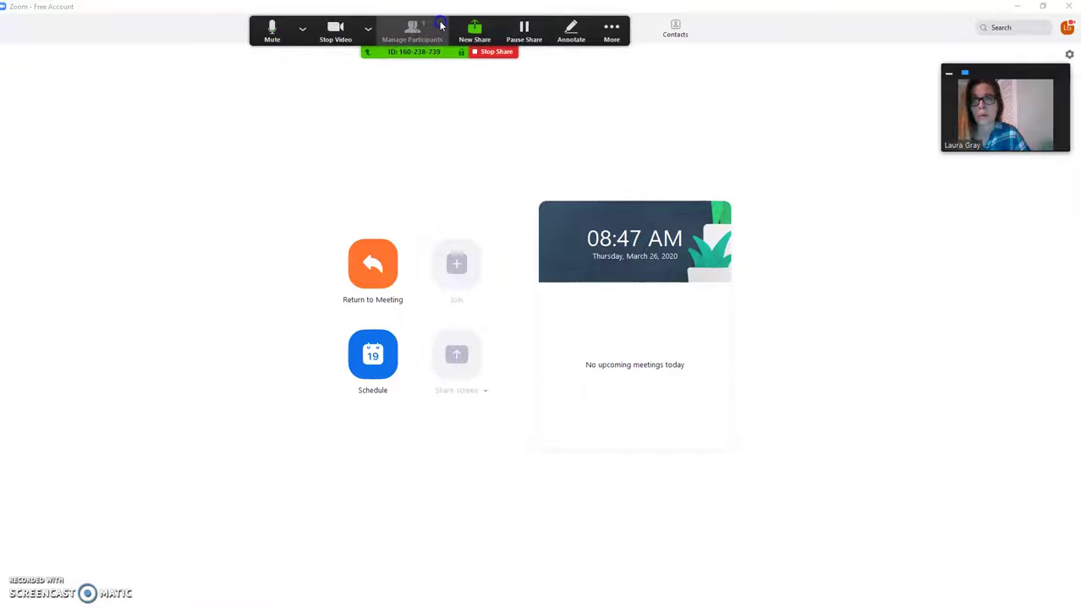
click(606, 38)
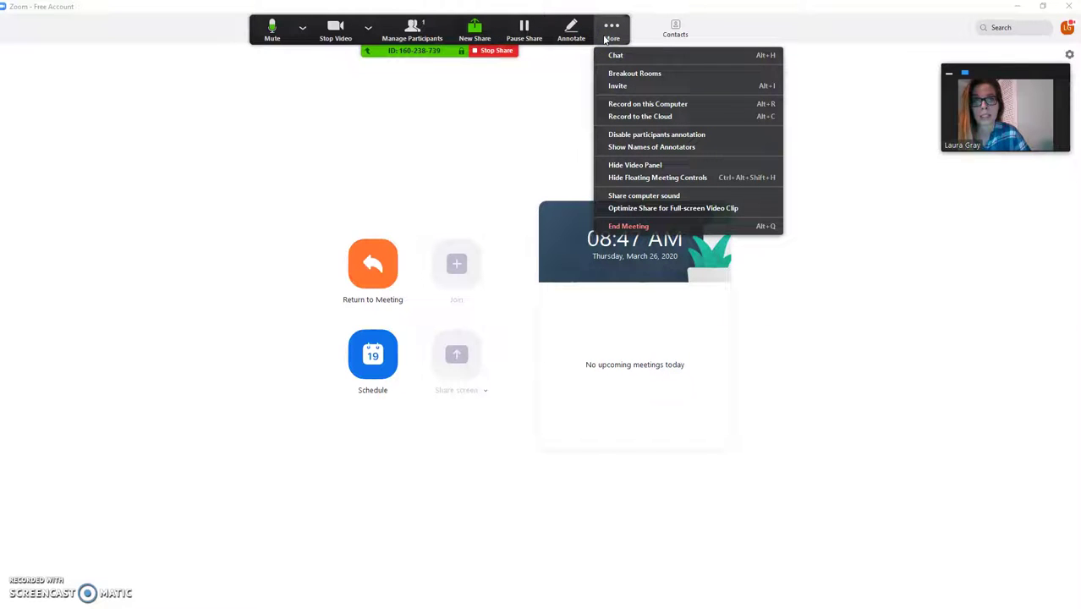
click(648, 107)
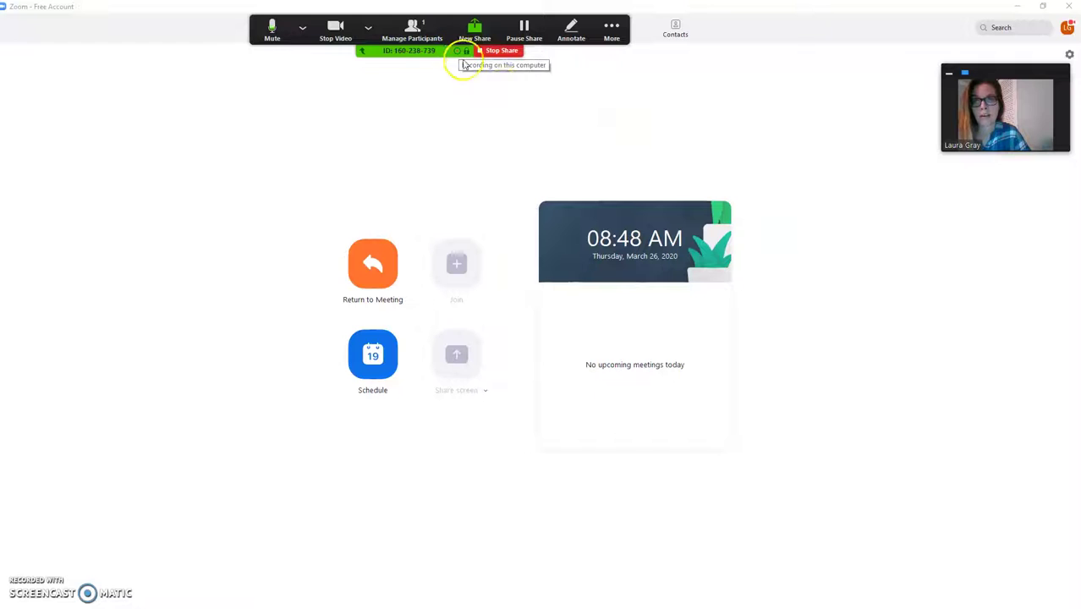
Step: Minimise the Zoom home window and switch to the polar equation slides tab
click(1016, 8)
click(612, 27)
click(338, 9)
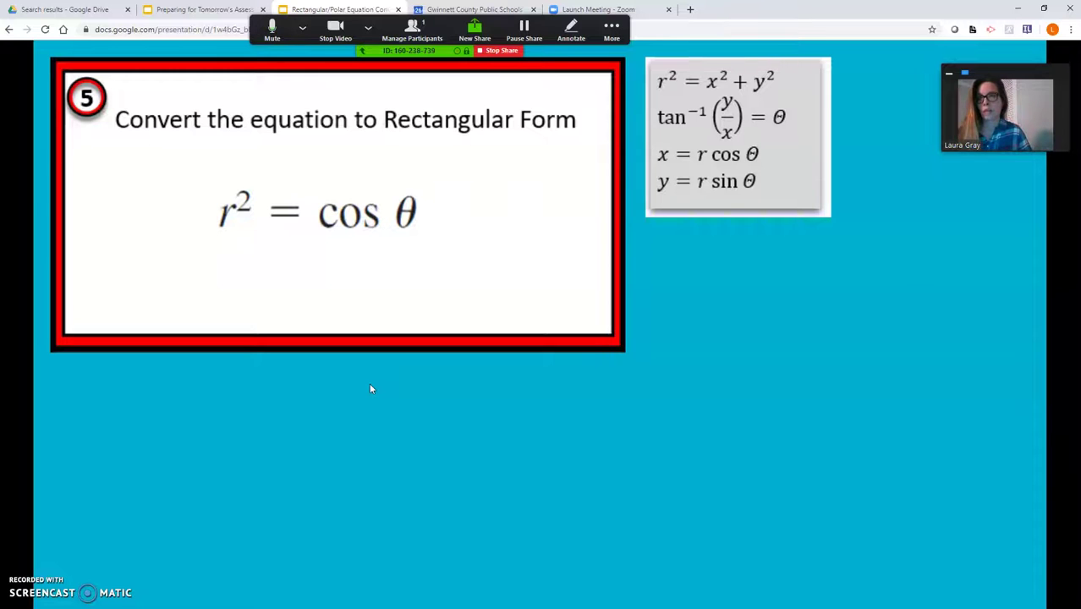
Step: Pause the meeting recording, then resume it
click(612, 34)
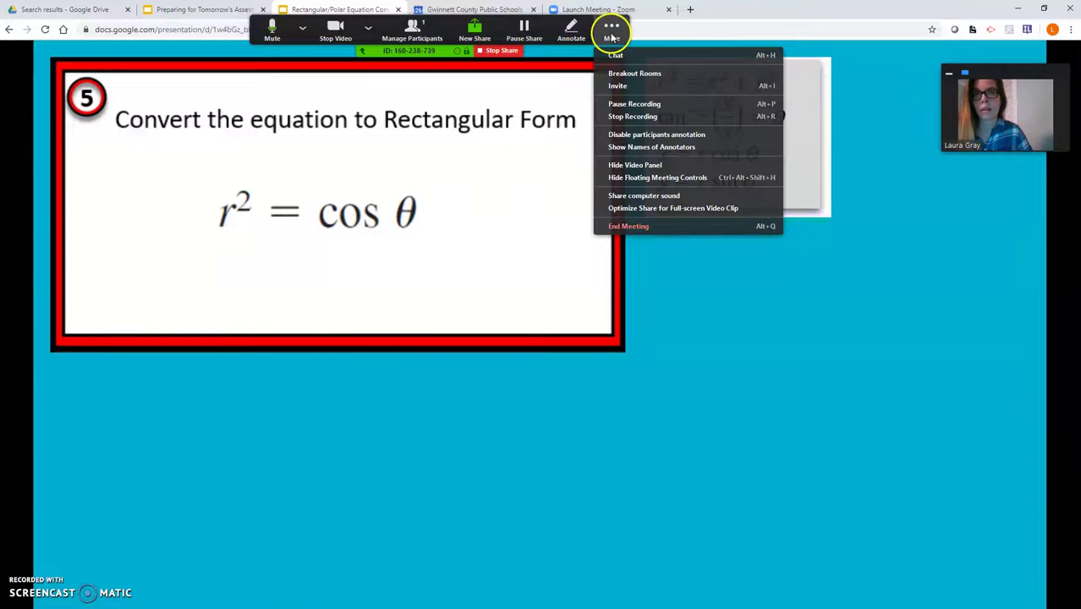
click(634, 104)
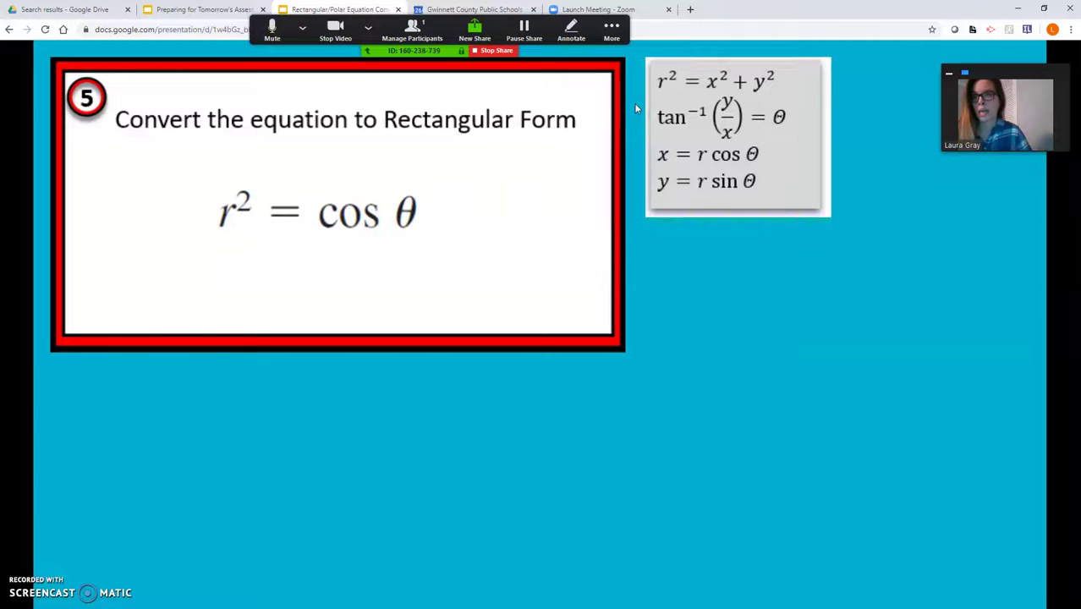
click(612, 30)
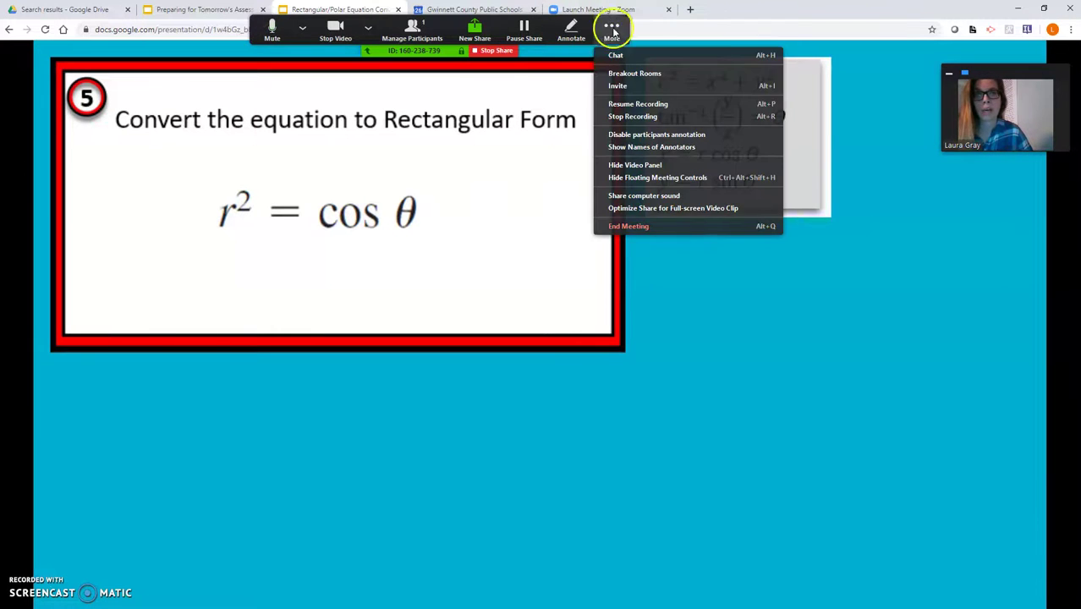
click(636, 103)
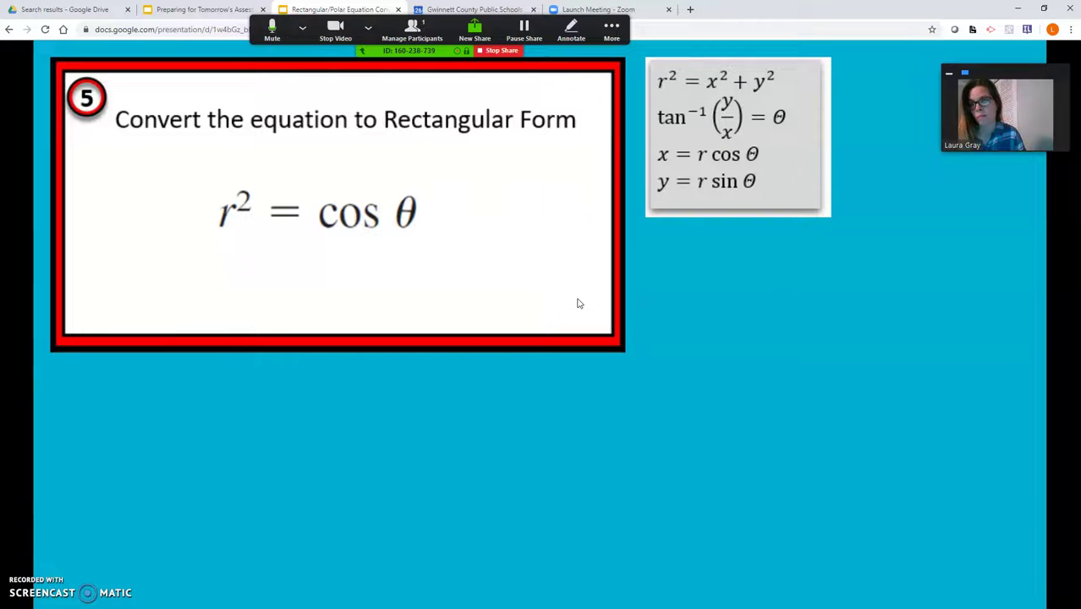
Step: Advance the slides past problem 6 to problem 11, y = x
click(485, 359)
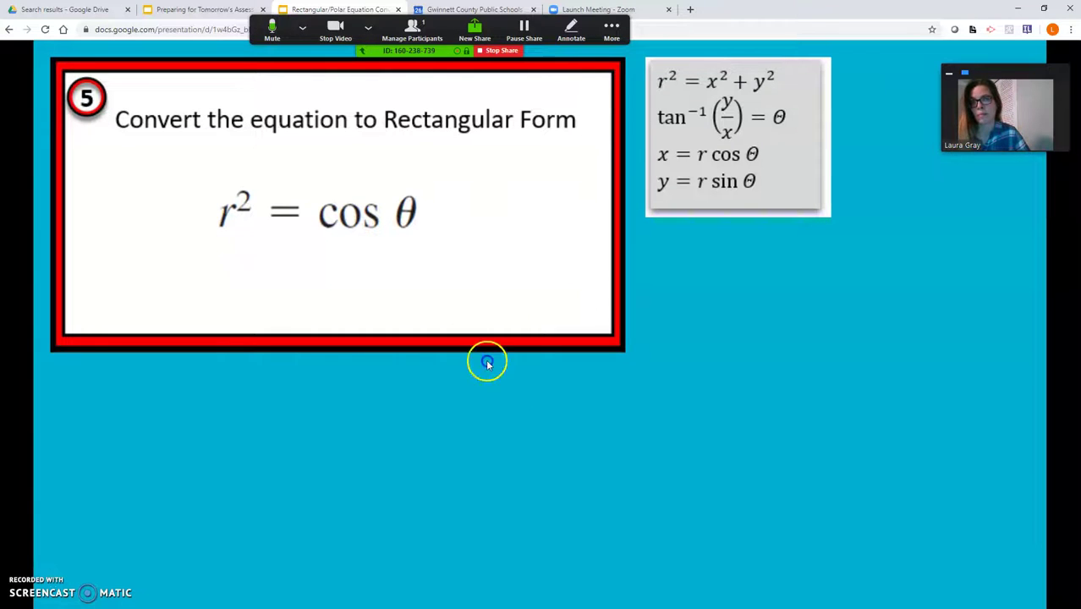
click(543, 377)
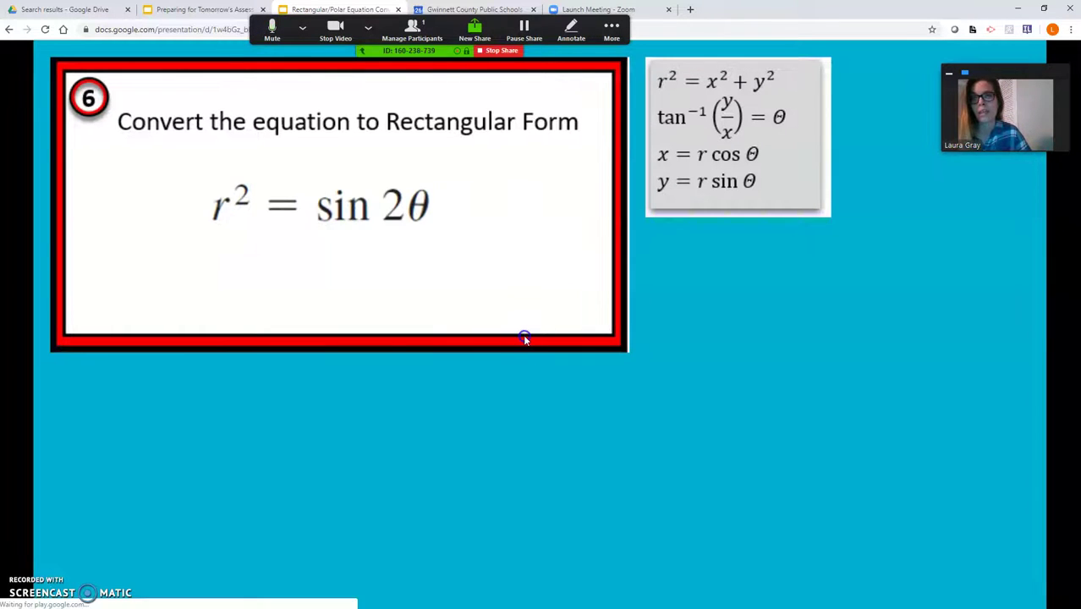
click(386, 369)
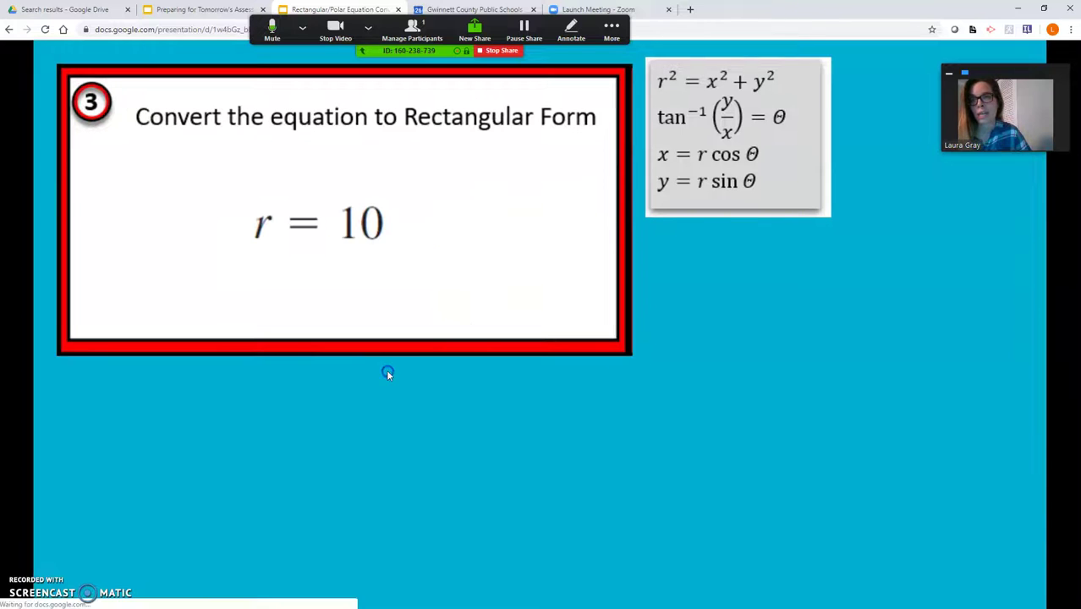
click(627, 260)
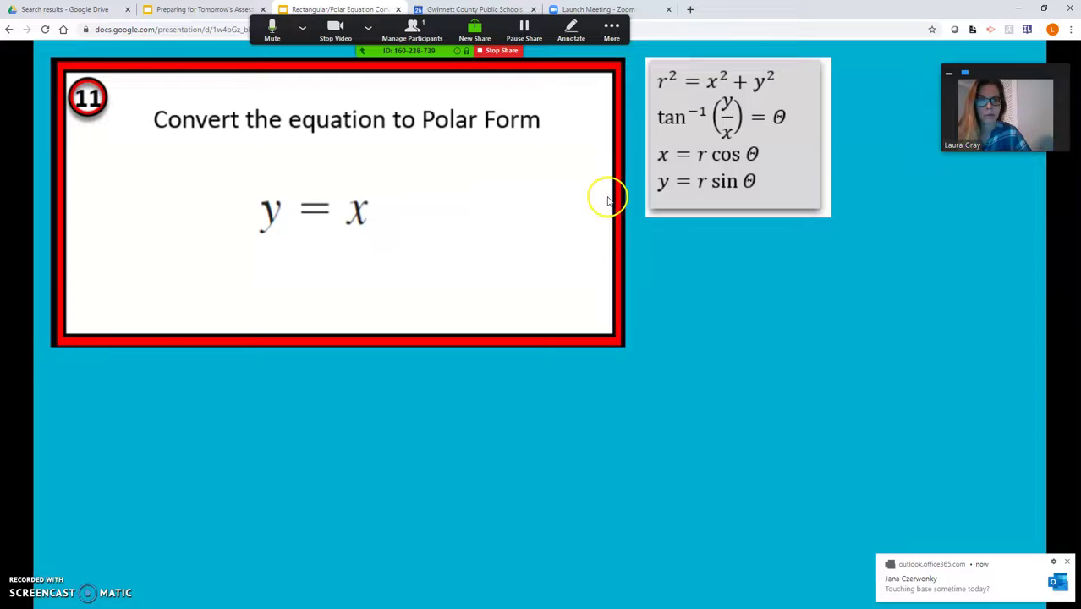
Step: Dismiss the Outlook toast, choose More > Stop Recording, then Stop Share
click(1068, 560)
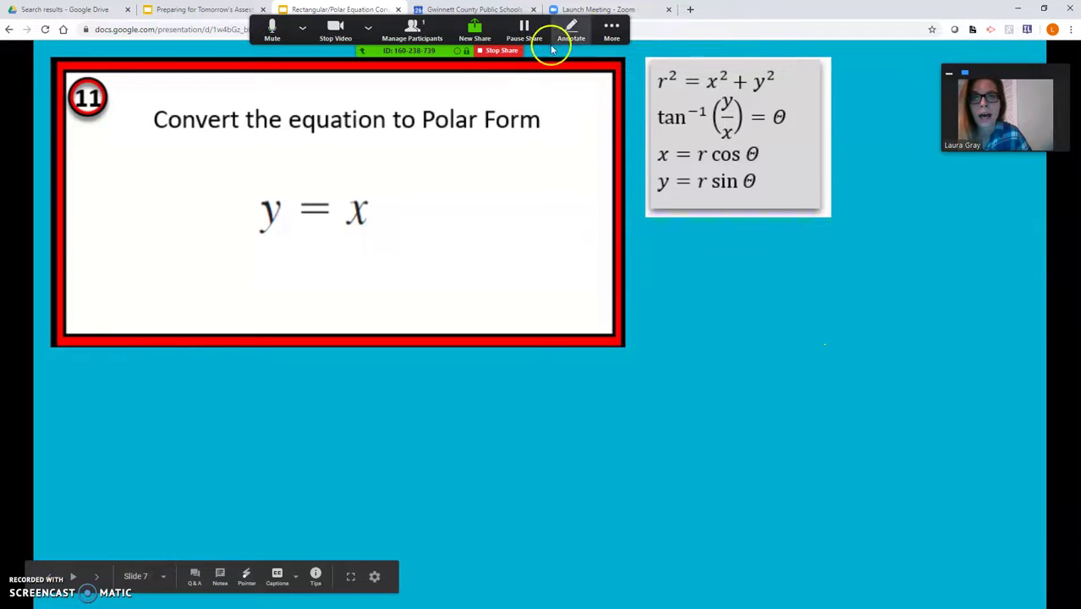
click(616, 27)
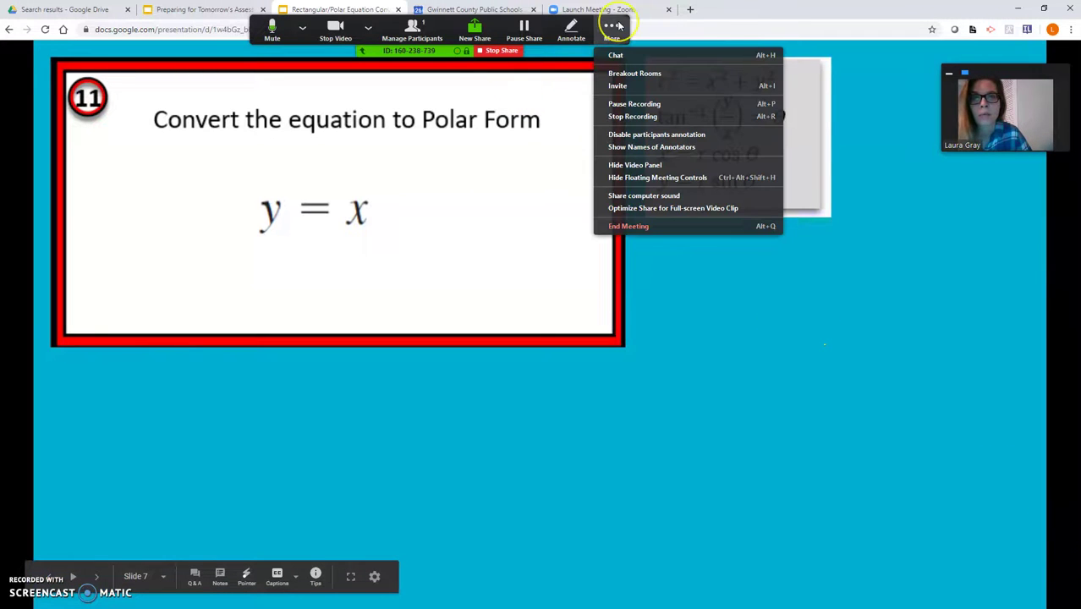
click(626, 115)
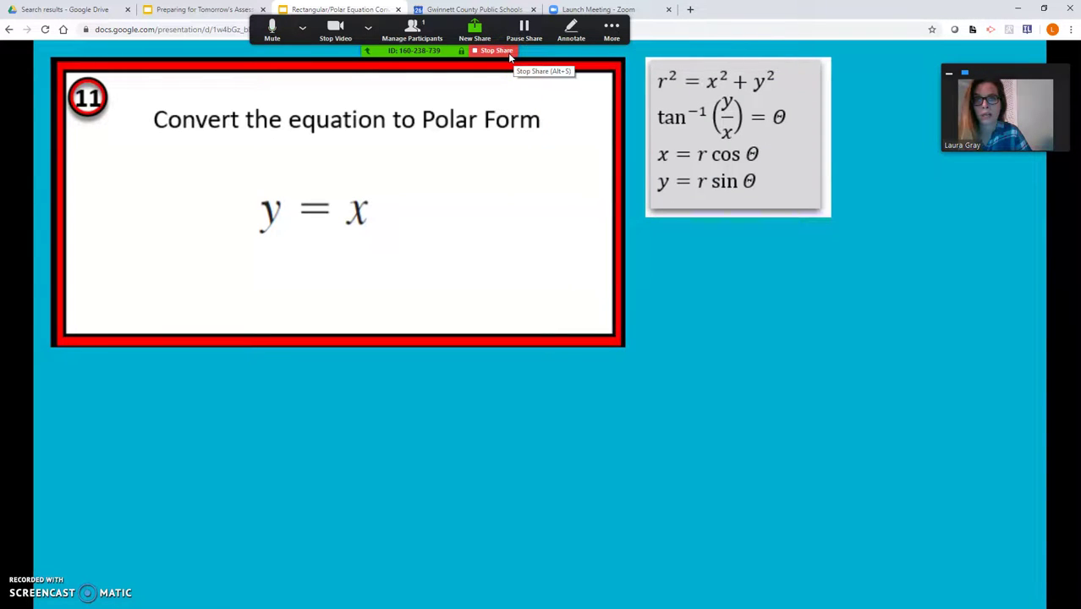
click(507, 53)
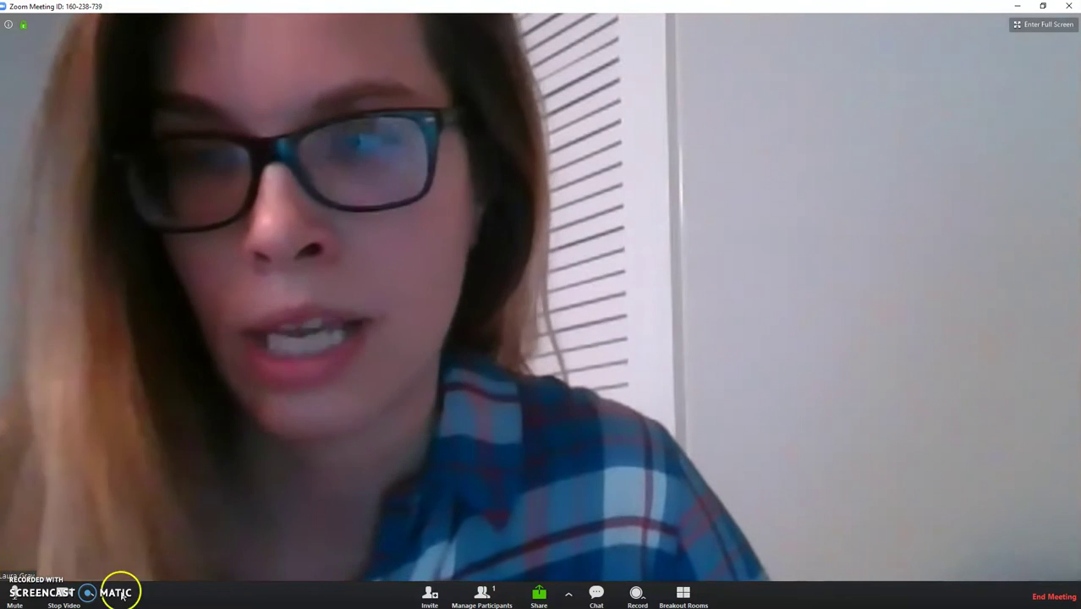
Step: Stop the video, choose End Meeting for All, and let the recording convert to zoom_0.mp4
click(67, 591)
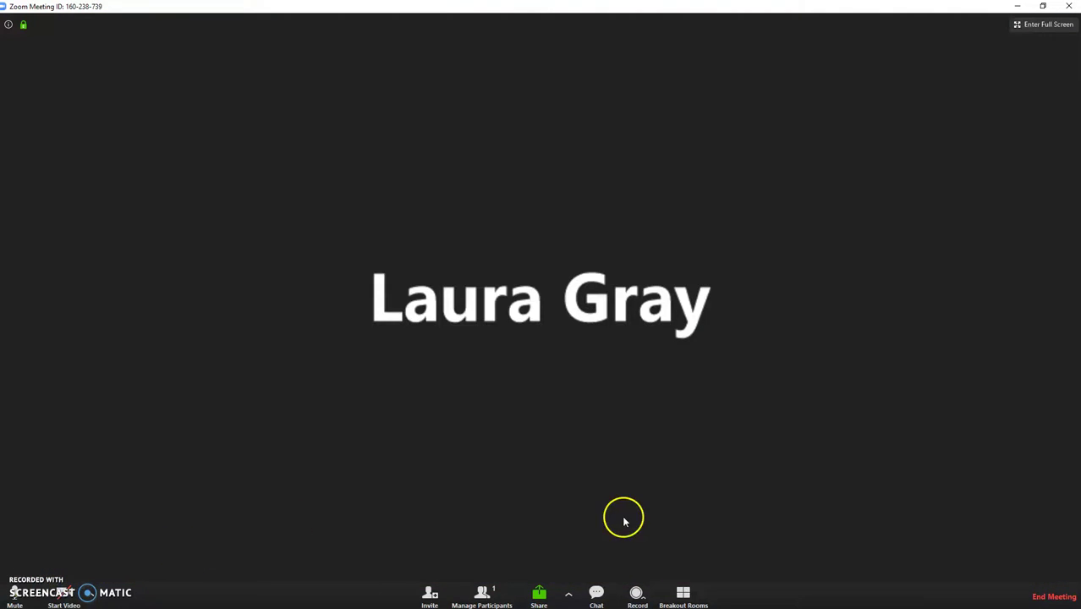
click(1060, 598)
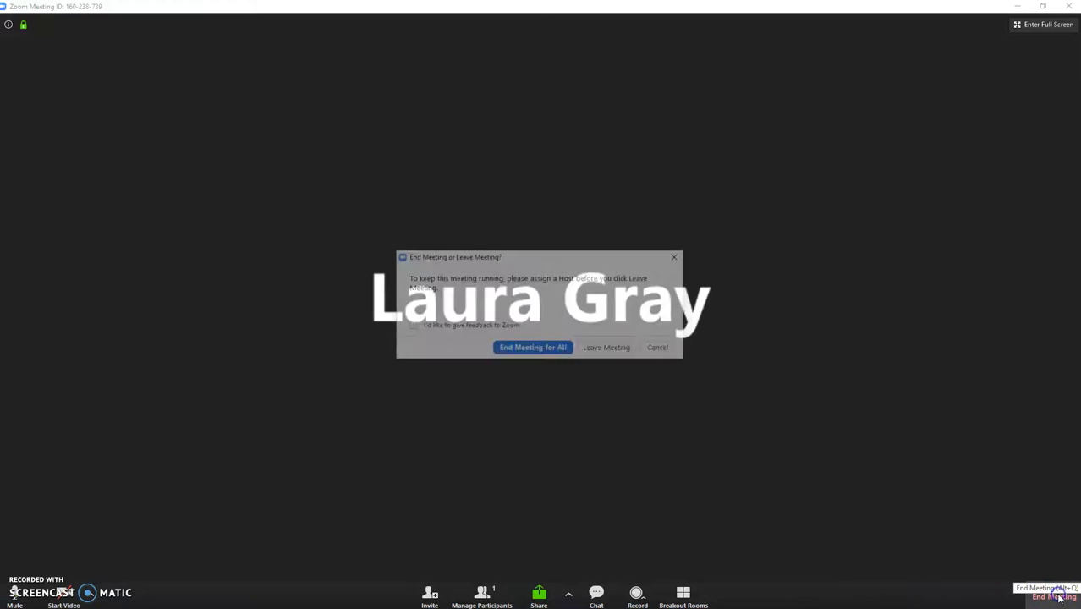
click(536, 347)
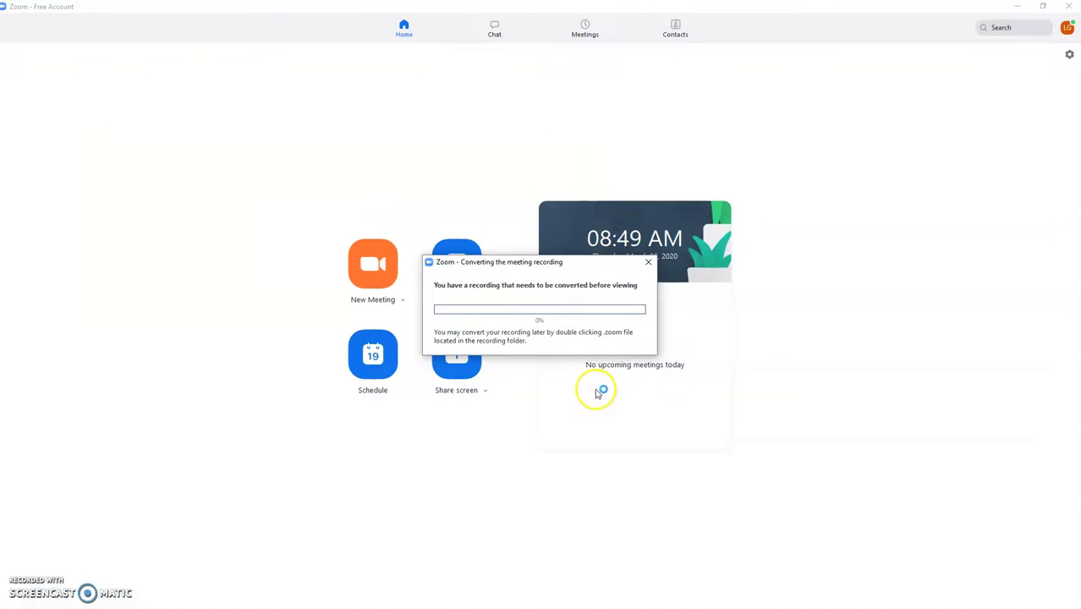
click(608, 395)
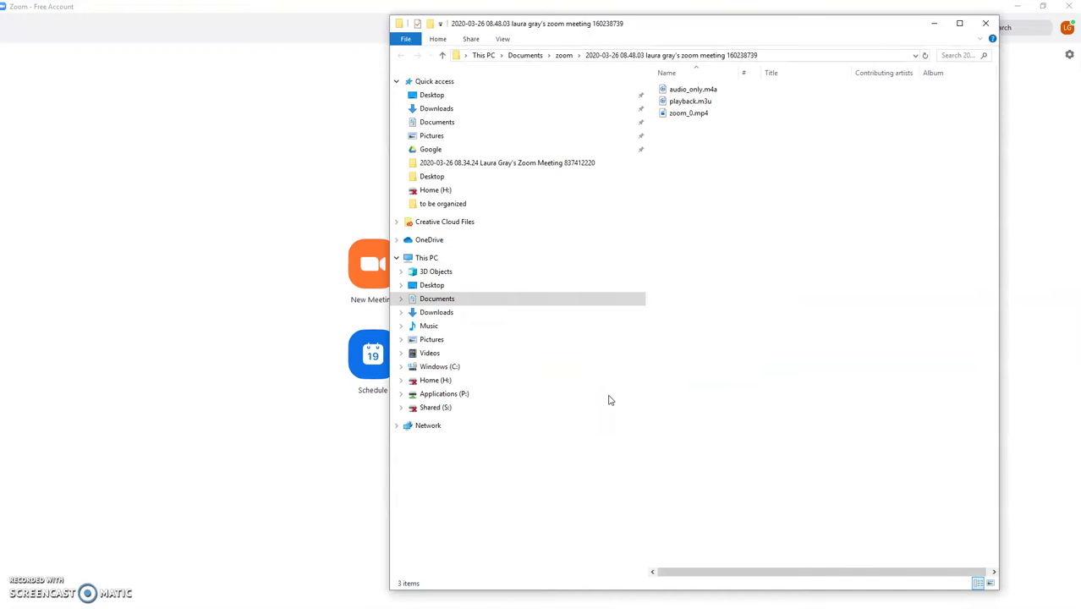
Step: Rename zoom_0.mp4 to ZoomInstructions.mp4 and drag it to the Desktop
click(691, 115)
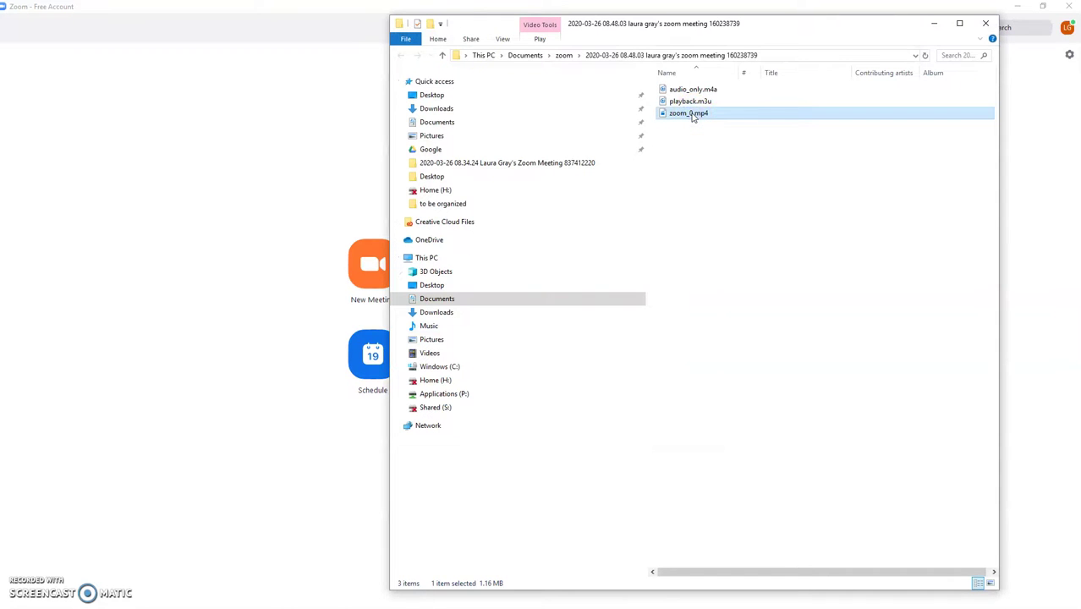
right_click(691, 115)
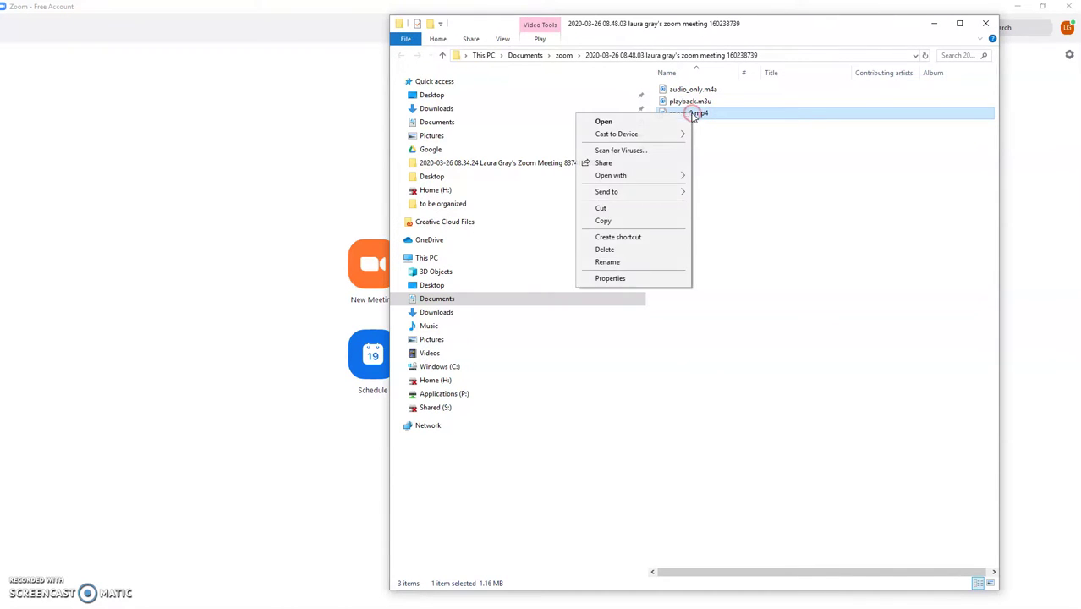
click(665, 260)
text(ZoomInst.mp4)
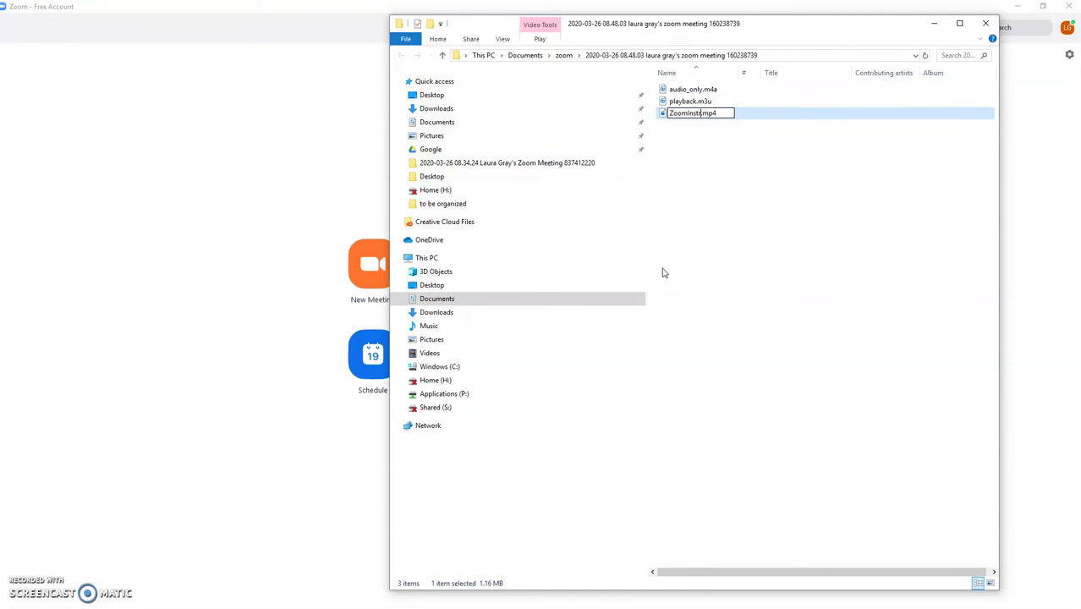
text(ions)
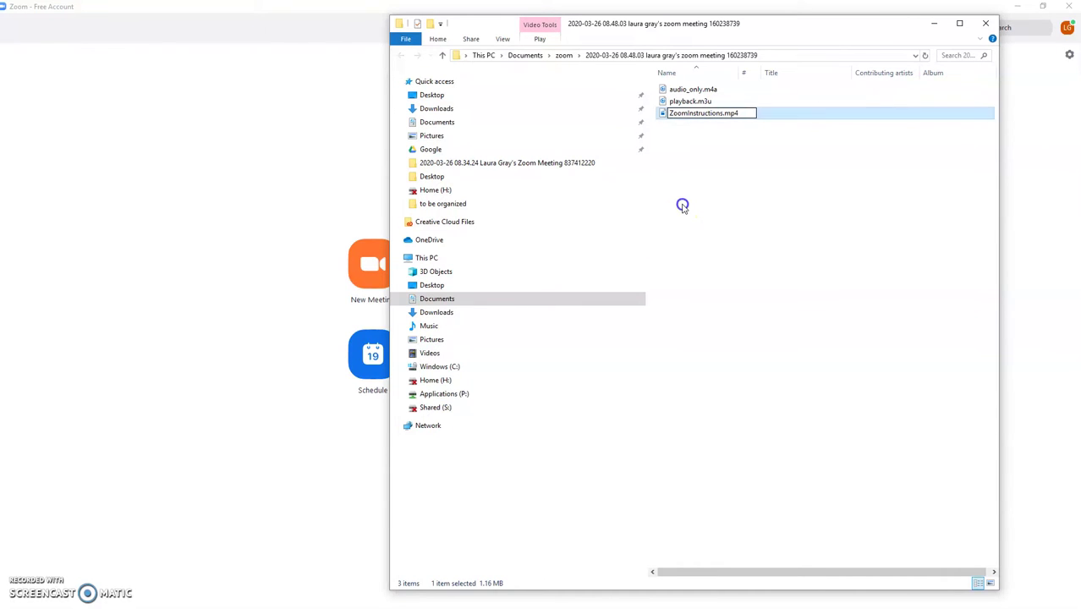
click(683, 208)
mouse_move(668, 113)
mouse_down()
mouse_move(514, 113)
mouse_move(493, 286)
mouse_up()
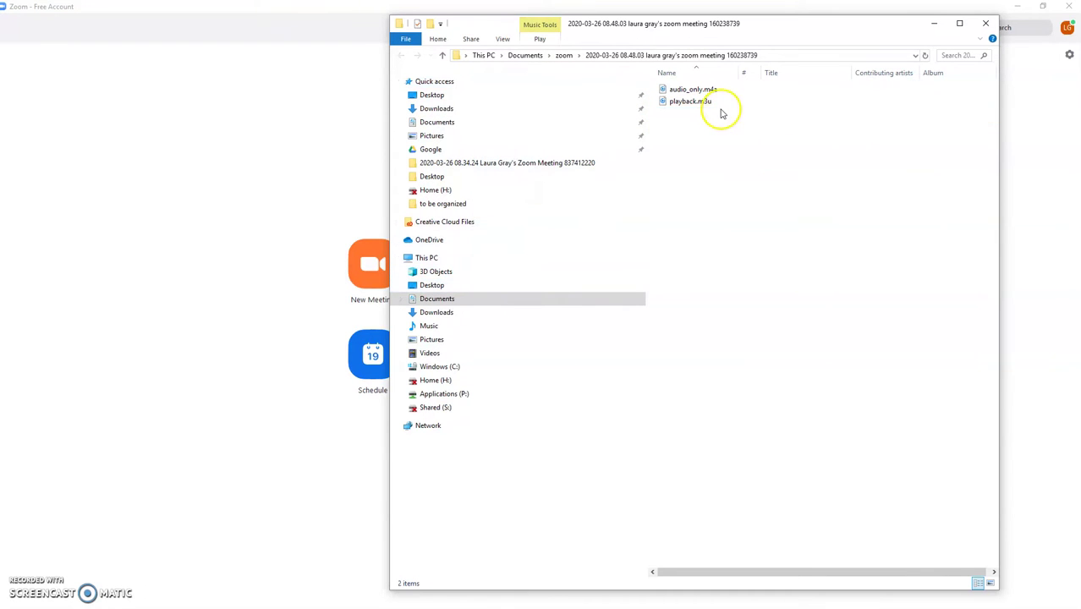